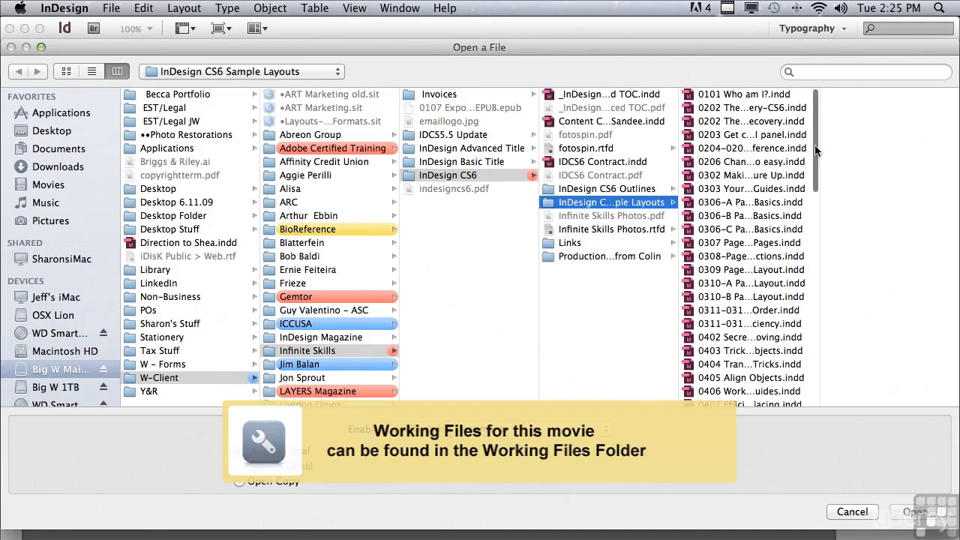
Open the document 0805 Line Styles.indd from the InDesign CS6 Sample Layouts folder
{"action": "scroll", "coordinate": [805, 275], "scroll_direction": "down", "scroll_amount": 6}
{"action": "scroll", "coordinate": [803, 275], "scroll_direction": "down", "scroll_amount": 5}
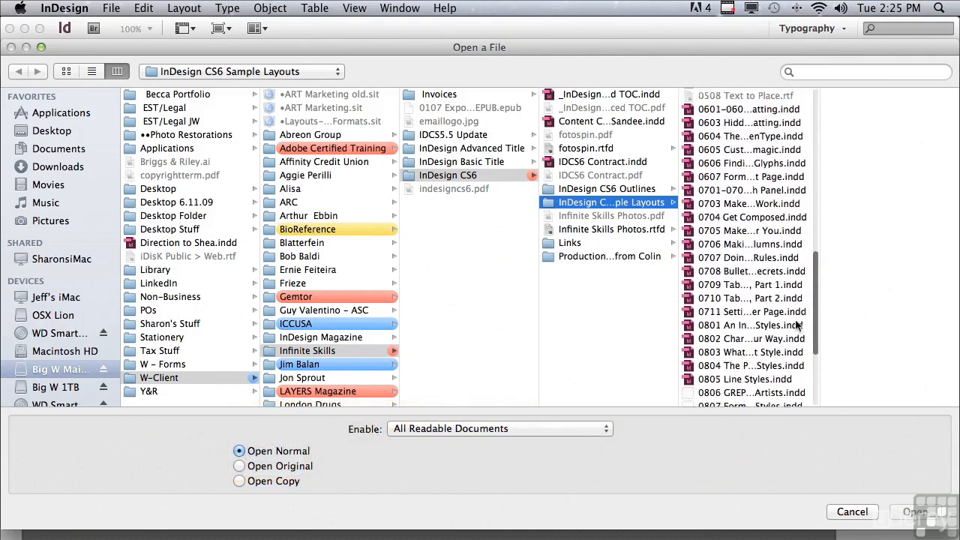
{"action": "left_click", "coordinate": [724, 304]}
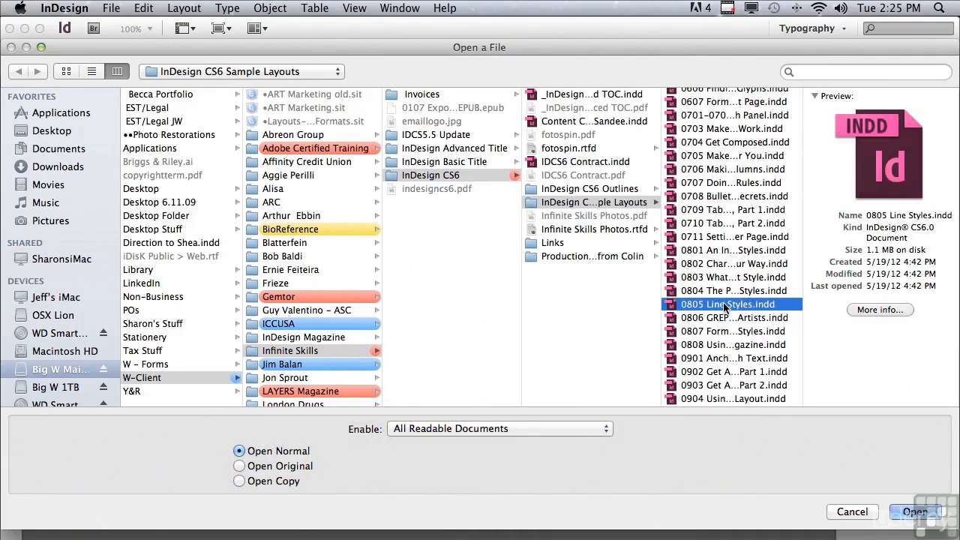
{"action": "left_click", "coordinate": [915, 512]}
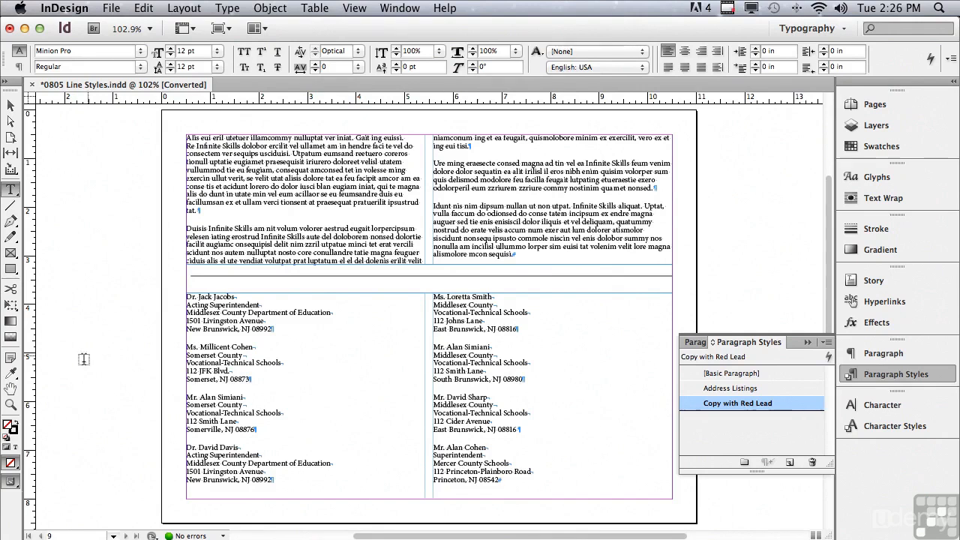
Apply the RED BOLD CAPS character style by hand to the first line of the paragraph beginning "Duisis Infinite Skills"
{"action": "left_click", "coordinate": [10, 405]}
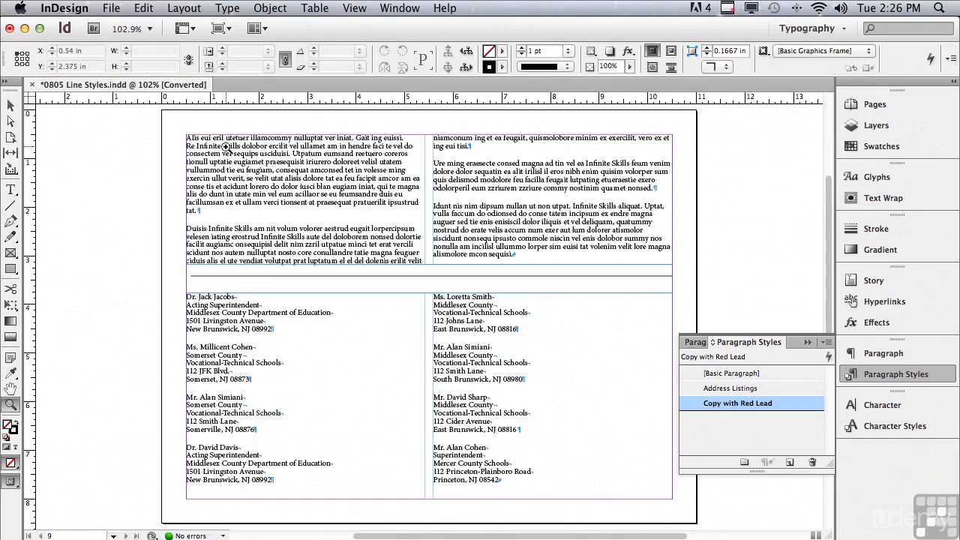
{"action": "left_click_drag", "start_coordinate": [180, 123], "coordinate": [678, 232]}
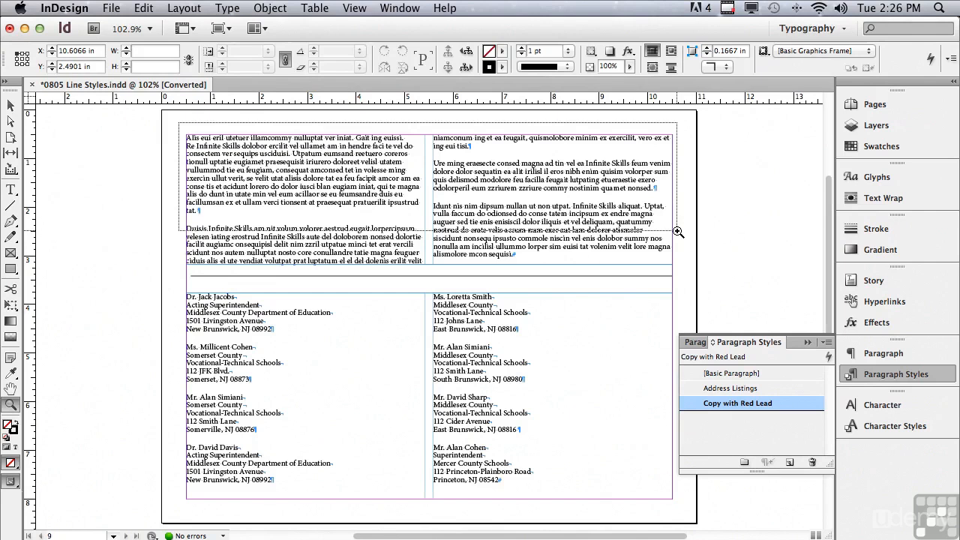
{"action": "left_click_drag", "start_coordinate": [677, 232], "coordinate": [677, 231]}
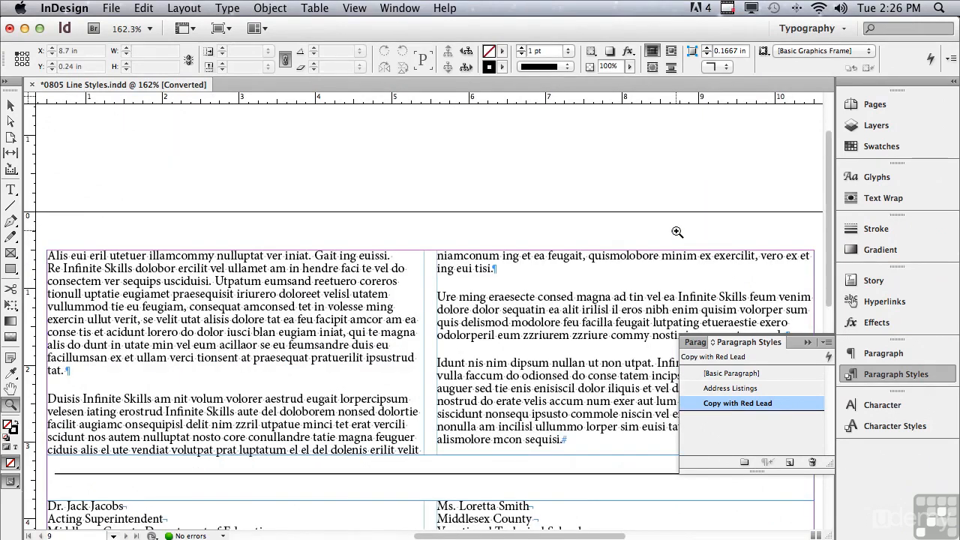
{"action": "scroll", "coordinate": [825, 225], "scroll_direction": "down", "scroll_amount": 3}
{"action": "scroll", "coordinate": [826, 259], "scroll_direction": "down", "scroll_amount": 2}
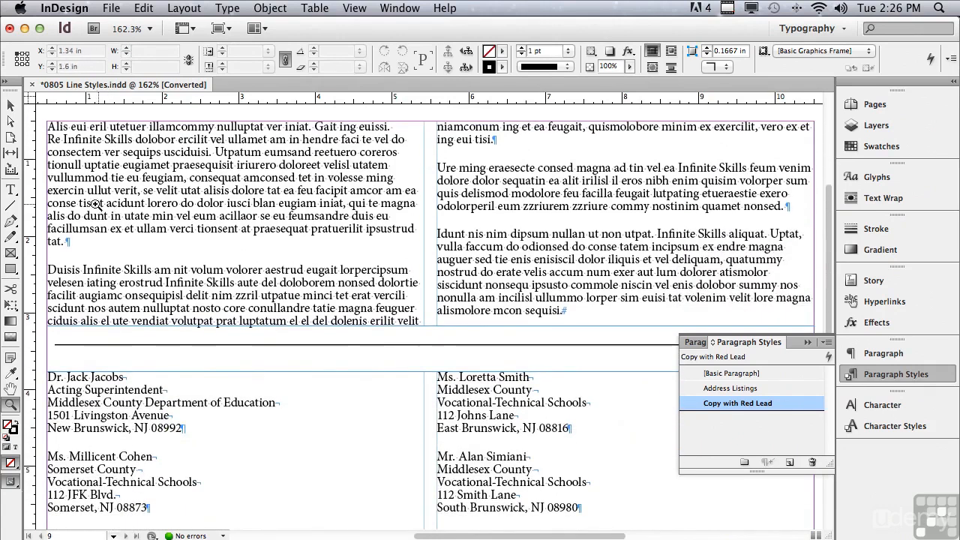
{"action": "left_click", "coordinate": [10, 190]}
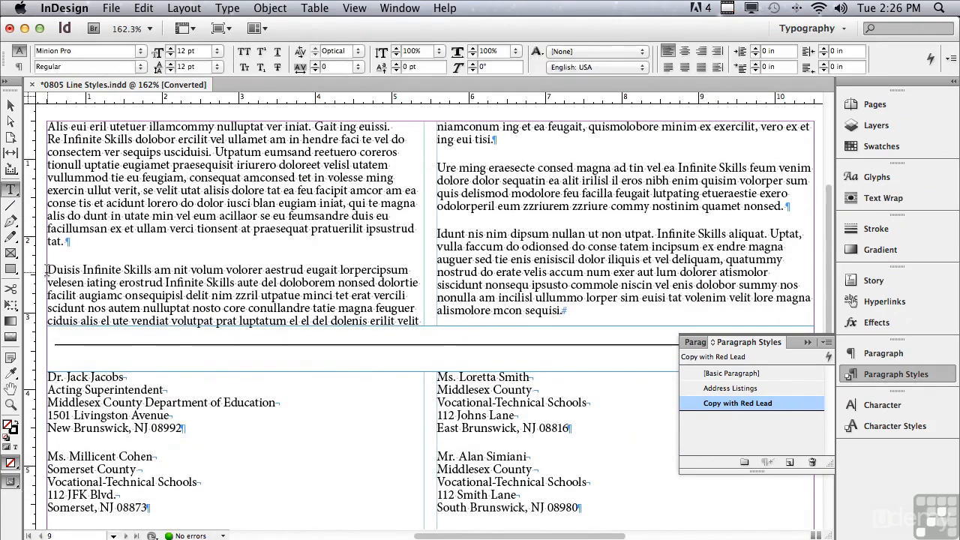
{"action": "left_click_drag", "start_coordinate": [48, 270], "coordinate": [414, 269]}
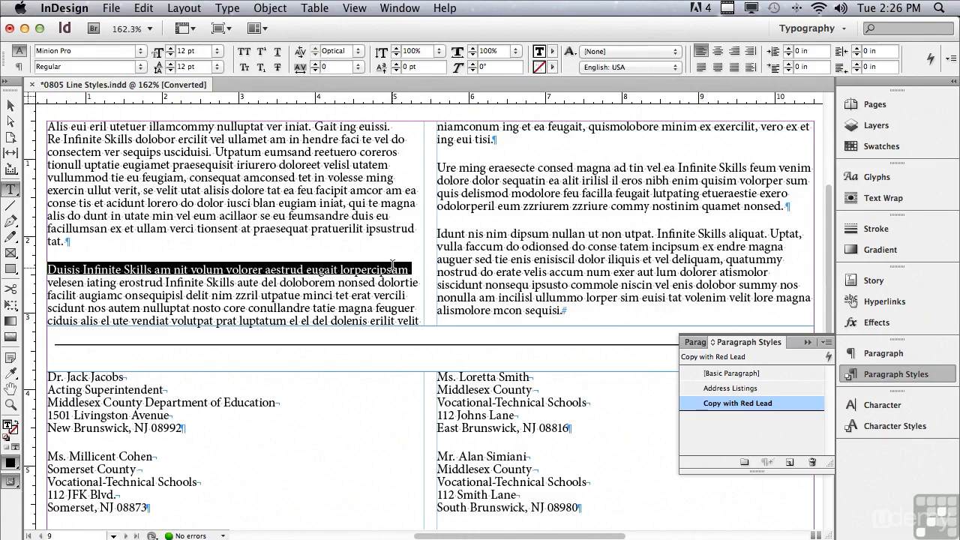
{"action": "left_click", "coordinate": [869, 427]}
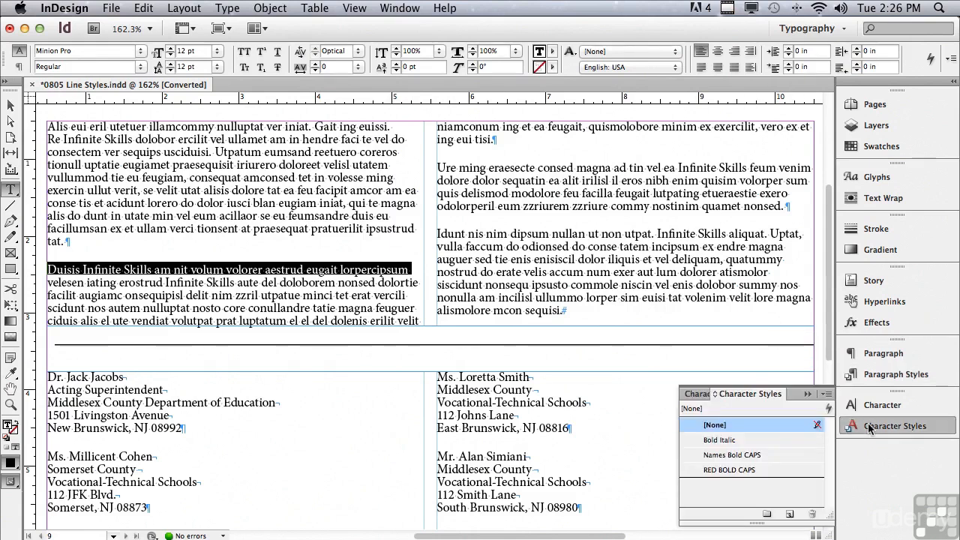
{"action": "left_click", "coordinate": [720, 471]}
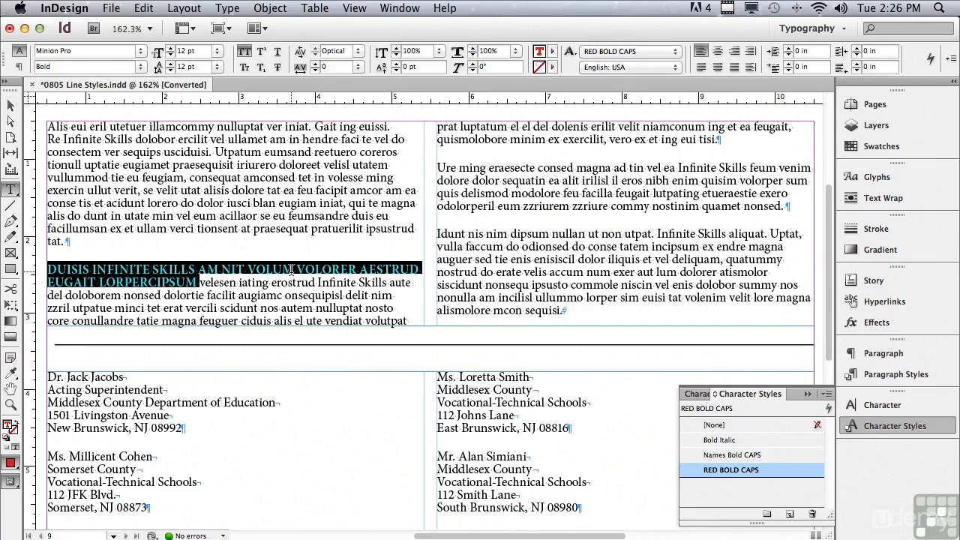
Reset the wrapped words "eugait lorpercipsum" to the [None] character style and insert GHTR after VOLUM in the red line
{"action": "left_click", "coordinate": [199, 281]}
{"action": "left_click_drag", "start_coordinate": [199, 281], "coordinate": [43, 277]}
{"action": "scroll", "coordinate": [43, 276], "scroll_direction": "left", "scroll_amount": 5}
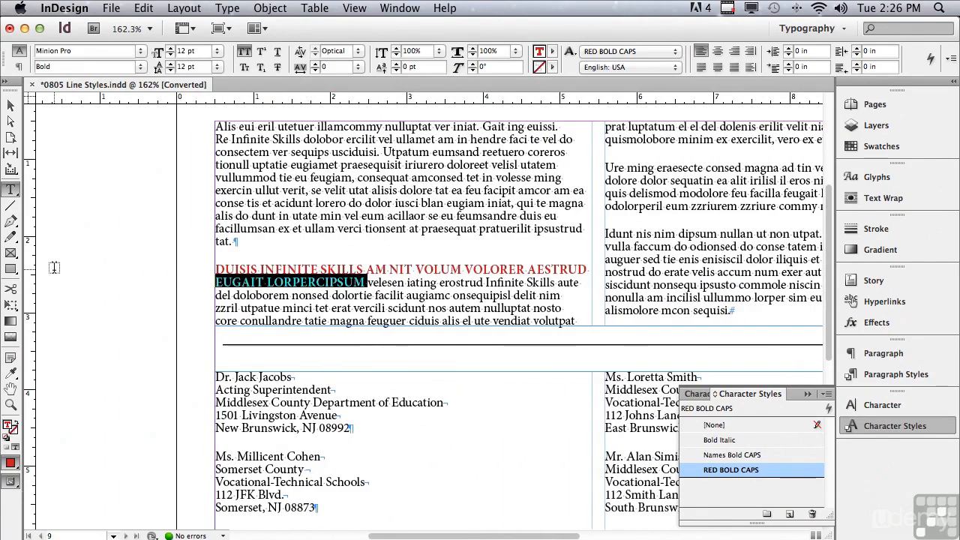
{"action": "left_click", "coordinate": [705, 425]}
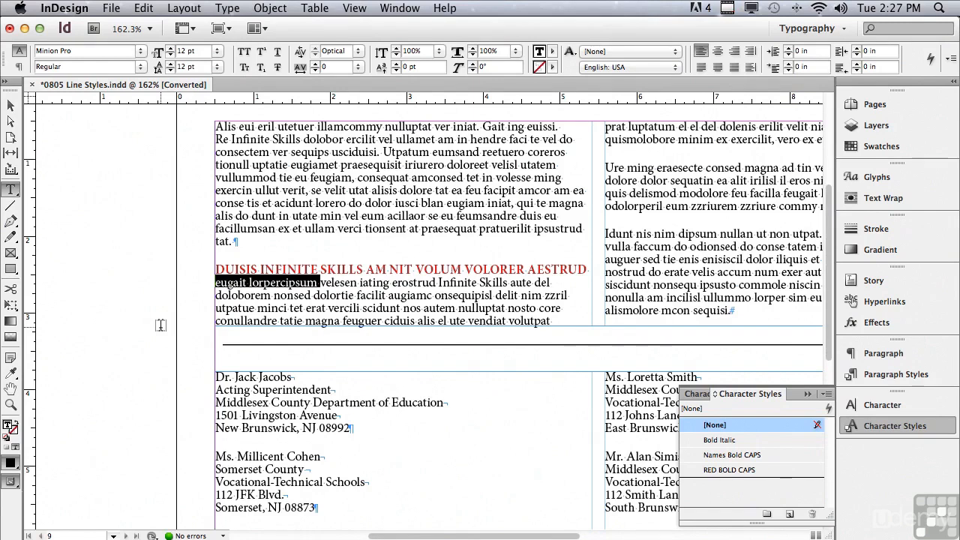
{"action": "left_click", "coordinate": [463, 269]}
{"action": "type", "text": "GHTR"}
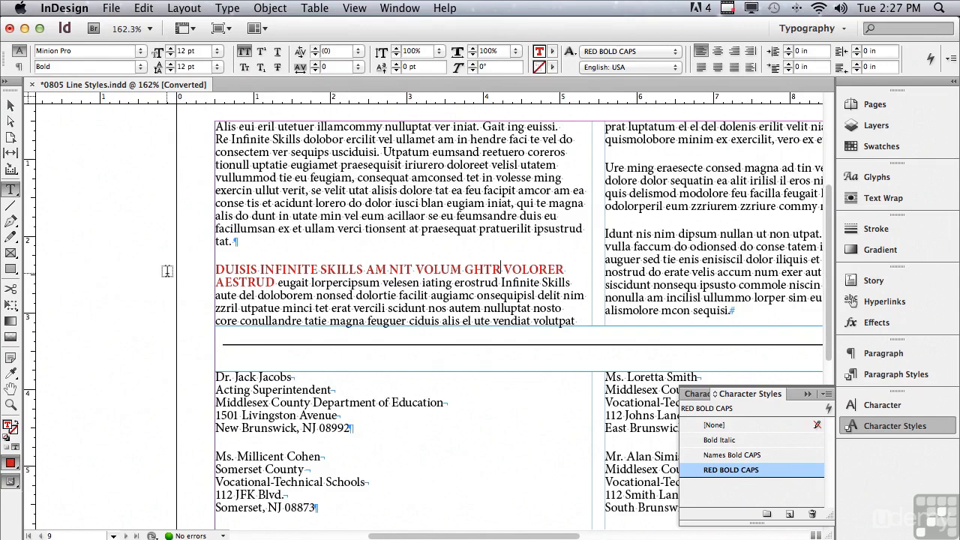
Undo the inserted text and all manual character styling in the "Duisis" paragraph, and deselect the text
{"action": "key", "text": "super+z"}
{"action": "key", "text": "super+z"}
{"action": "key", "text": "super+z"}
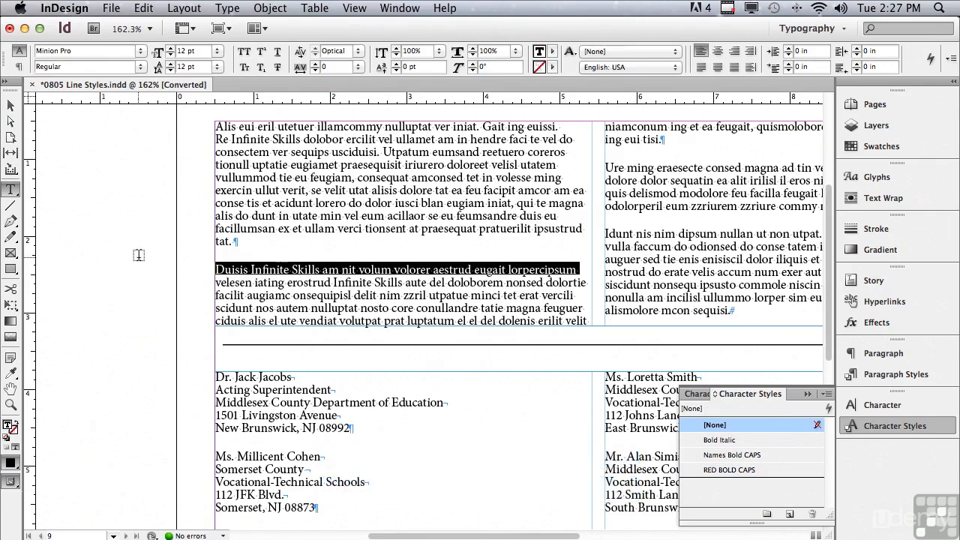
{"action": "left_click", "coordinate": [139, 255]}
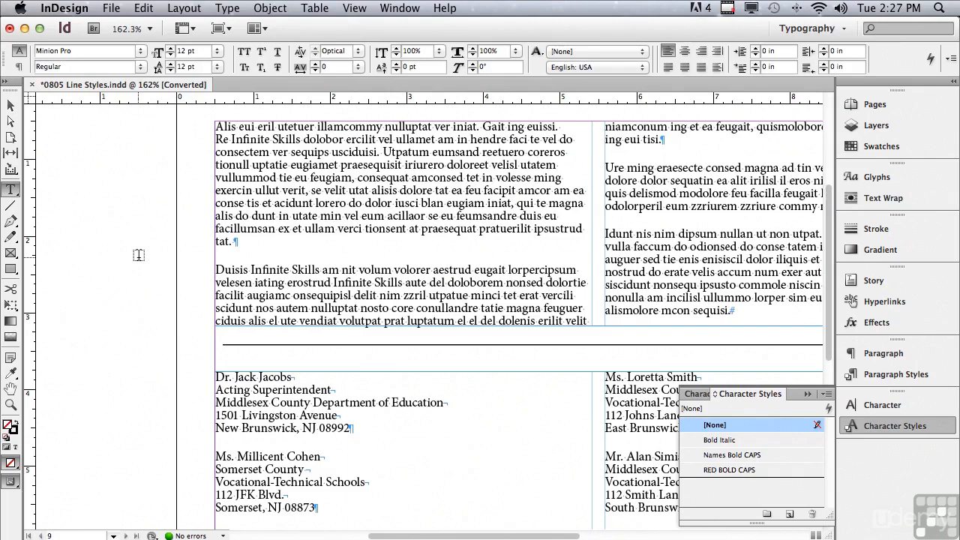
Add a nested line style to the Copy with Red Lead paragraph style that applies RED BOLD CAPS for 1 line
{"action": "left_click", "coordinate": [895, 374]}
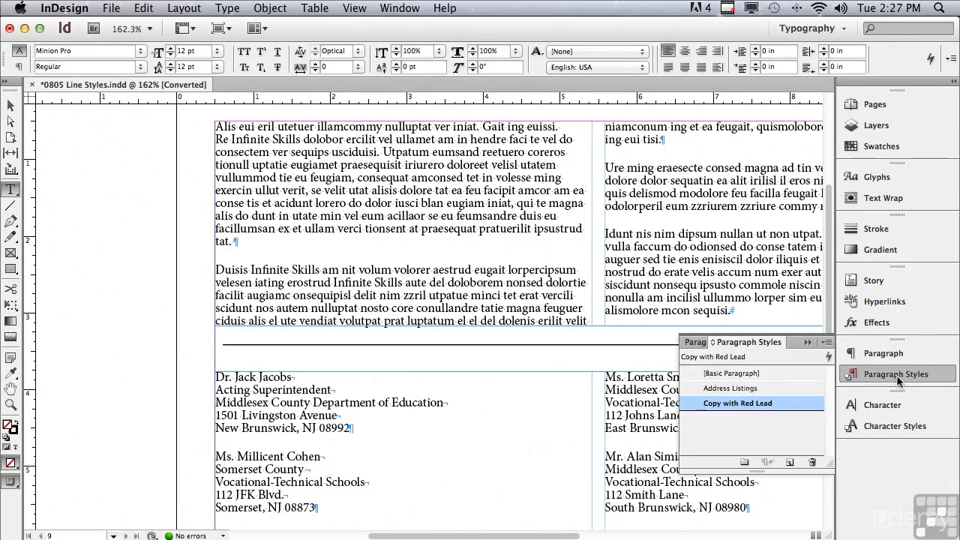
{"action": "double_click", "coordinate": [739, 405]}
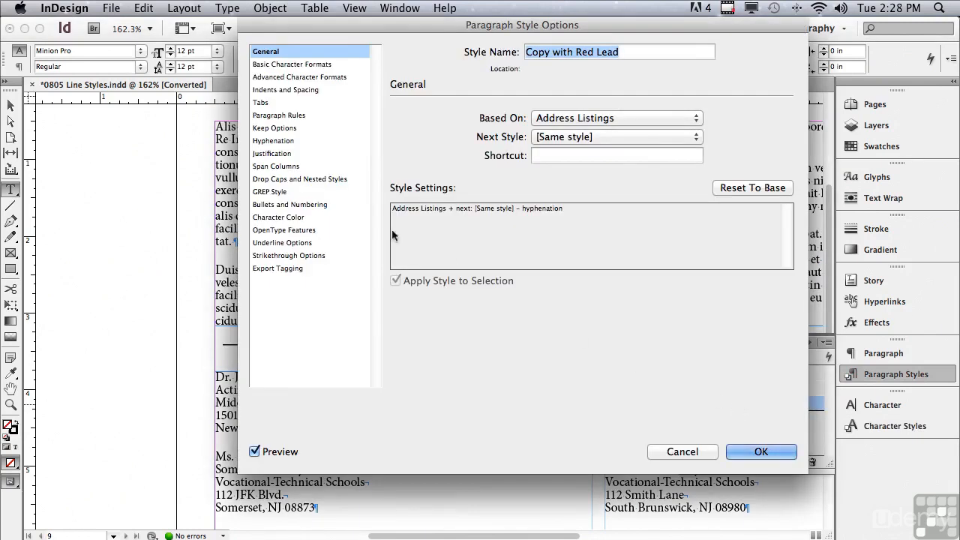
{"action": "left_click", "coordinate": [275, 180]}
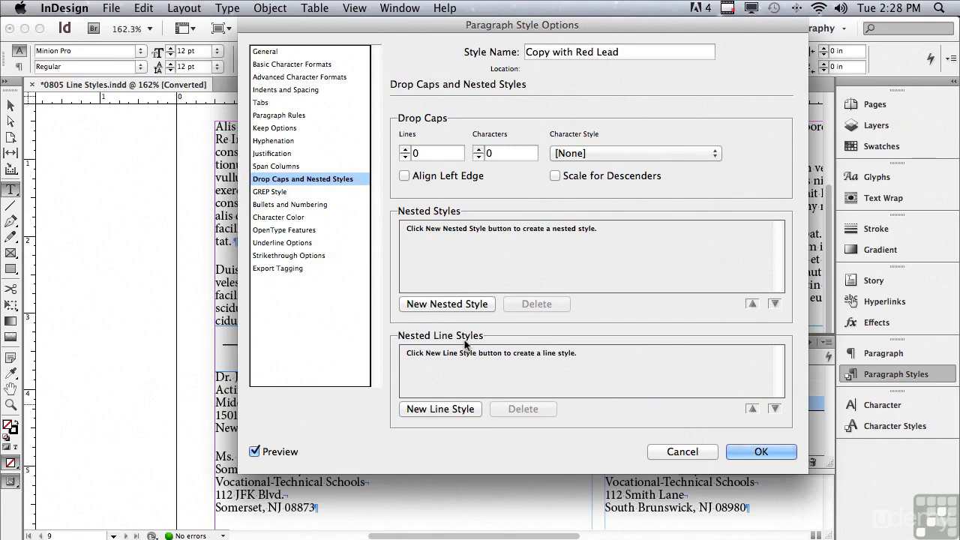
{"action": "left_click", "coordinate": [424, 411]}
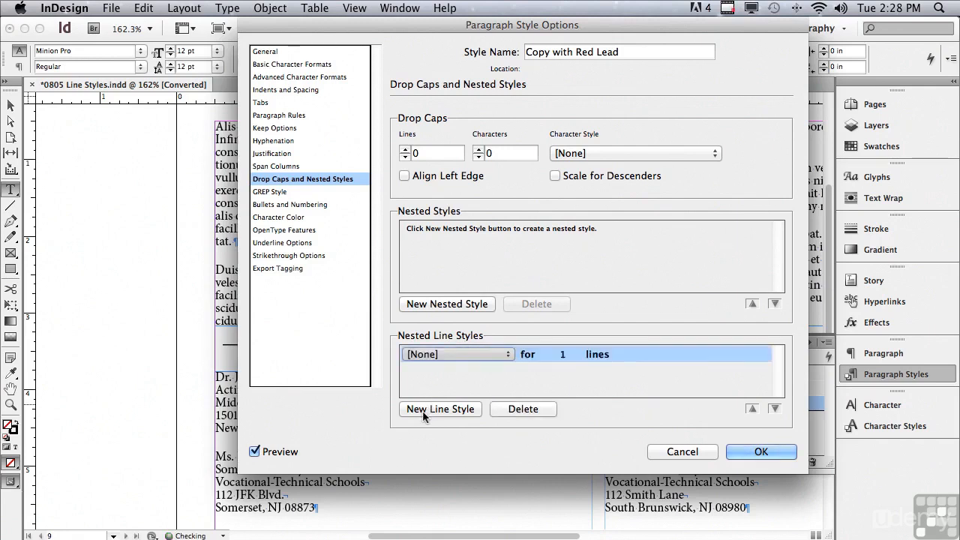
{"action": "left_click", "coordinate": [425, 355]}
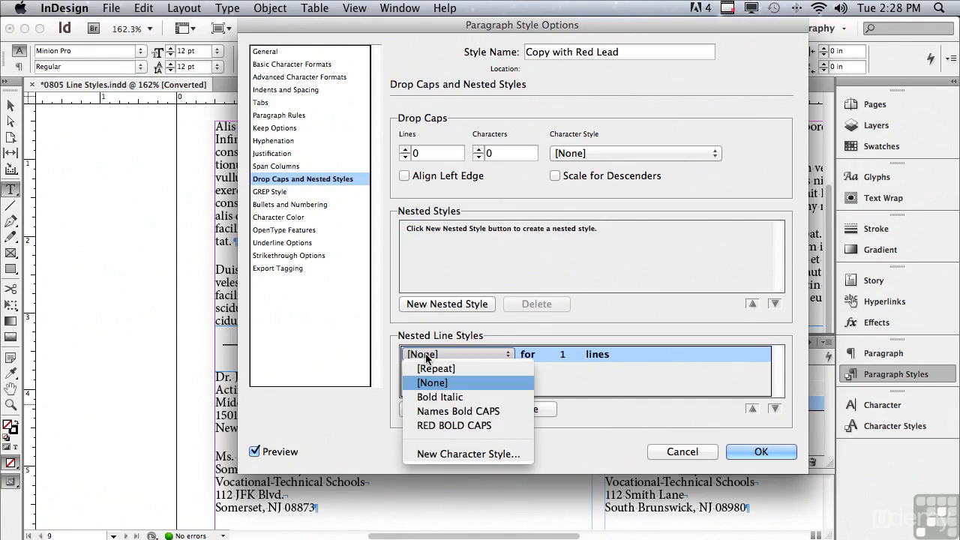
{"action": "left_click", "coordinate": [435, 424]}
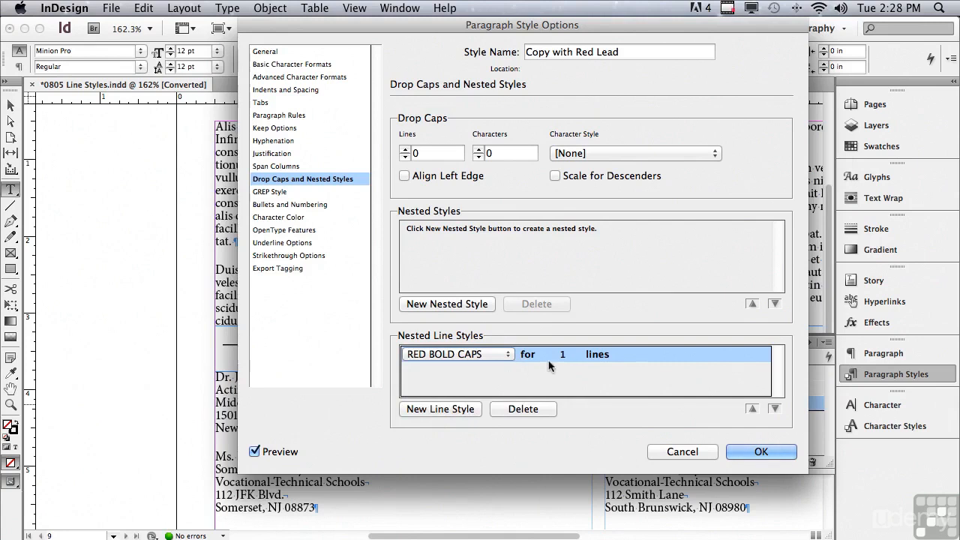
{"action": "left_click_drag", "start_coordinate": [324, 27], "coordinate": [526, 84]}
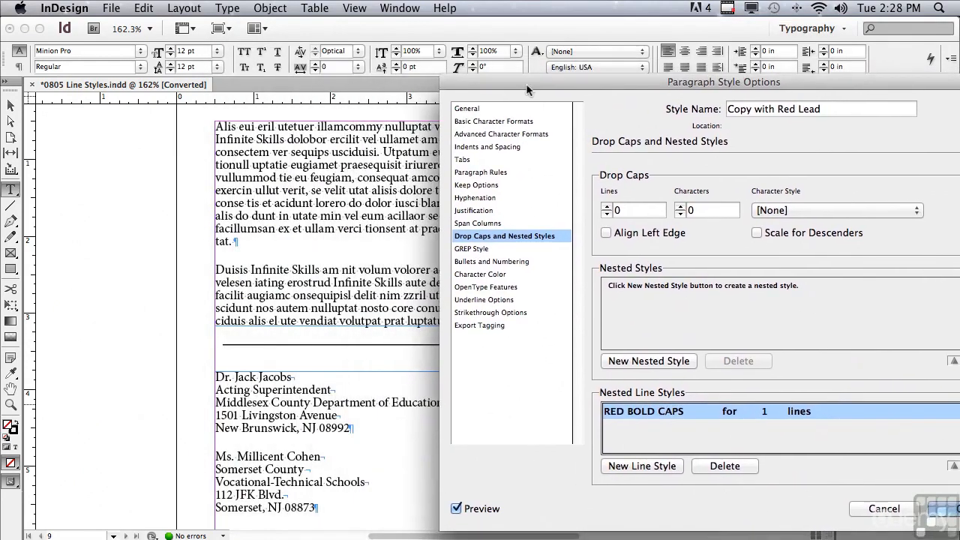
{"action": "left_click", "coordinate": [621, 432]}
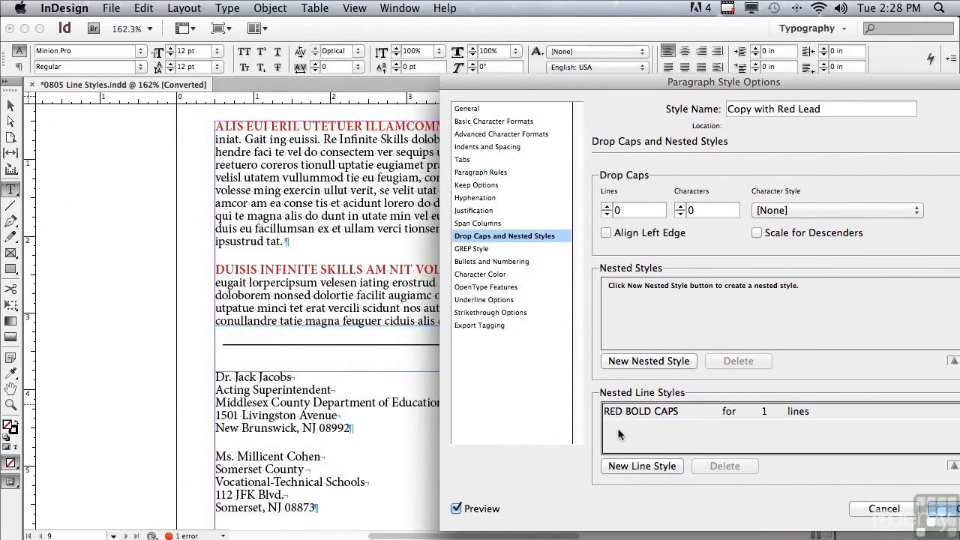
{"action": "left_click_drag", "start_coordinate": [551, 86], "coordinate": [430, 55]}
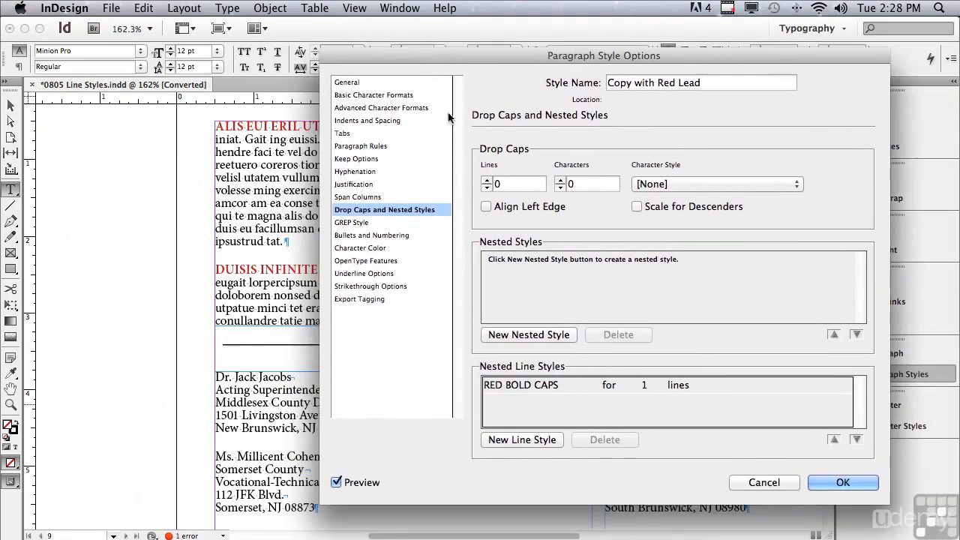
{"action": "left_click", "coordinate": [843, 482]}
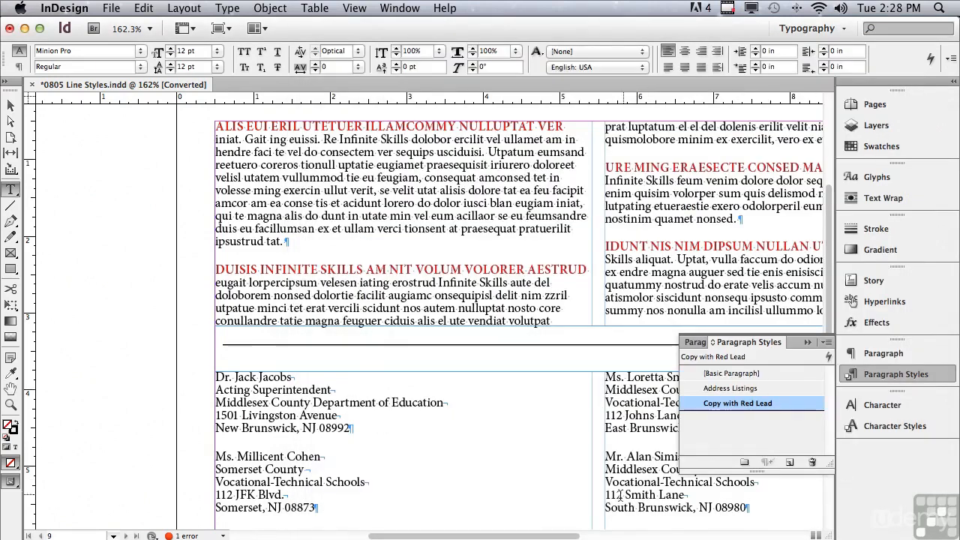
Replace the words "am nit volum volorer" in the "Duisis" paragraph's first line with "TYPE OTHER WORDS"
{"action": "left_click_drag", "start_coordinate": [560, 537], "coordinate": [587, 537]}
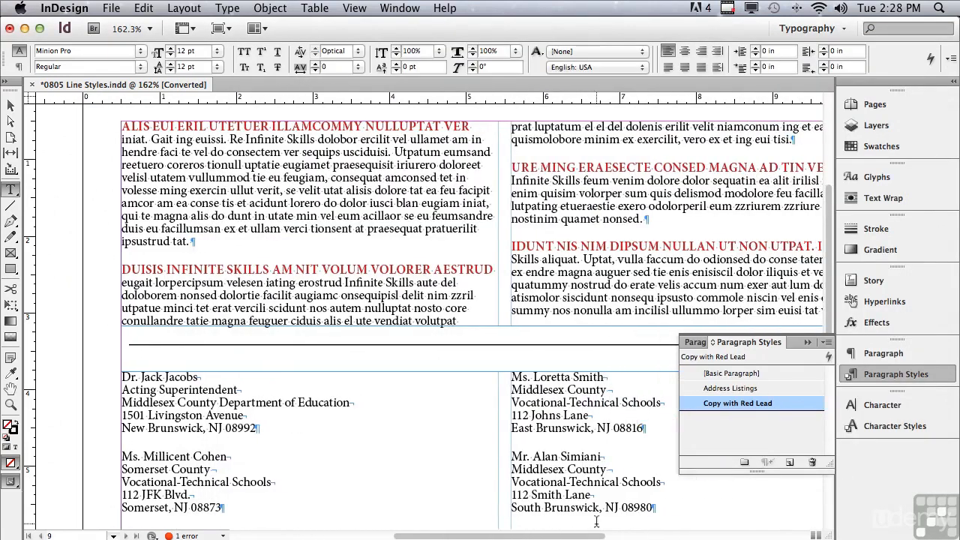
{"action": "left_click_drag", "start_coordinate": [272, 270], "coordinate": [368, 270]}
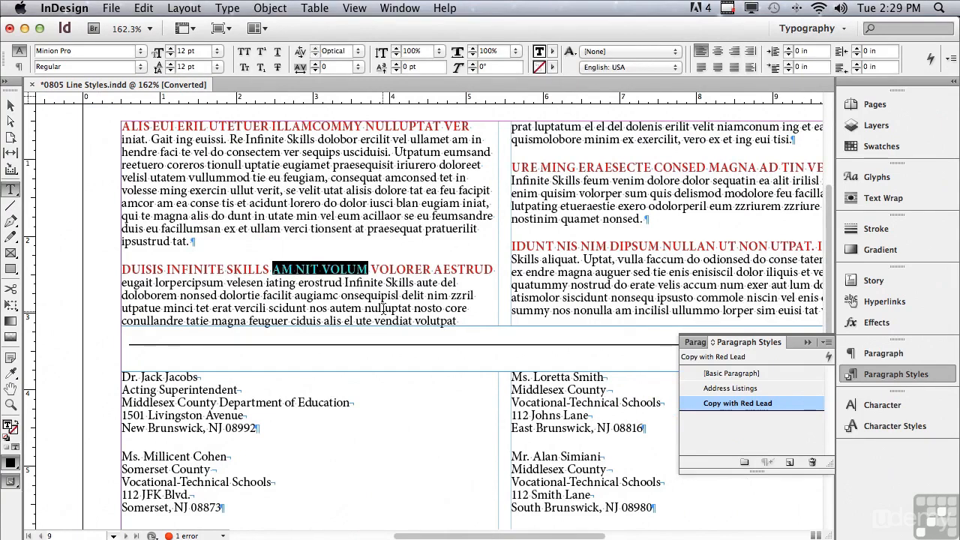
{"action": "key", "text": "BackSpace"}
{"action": "left_click_drag", "start_coordinate": [272, 270], "coordinate": [332, 269]}
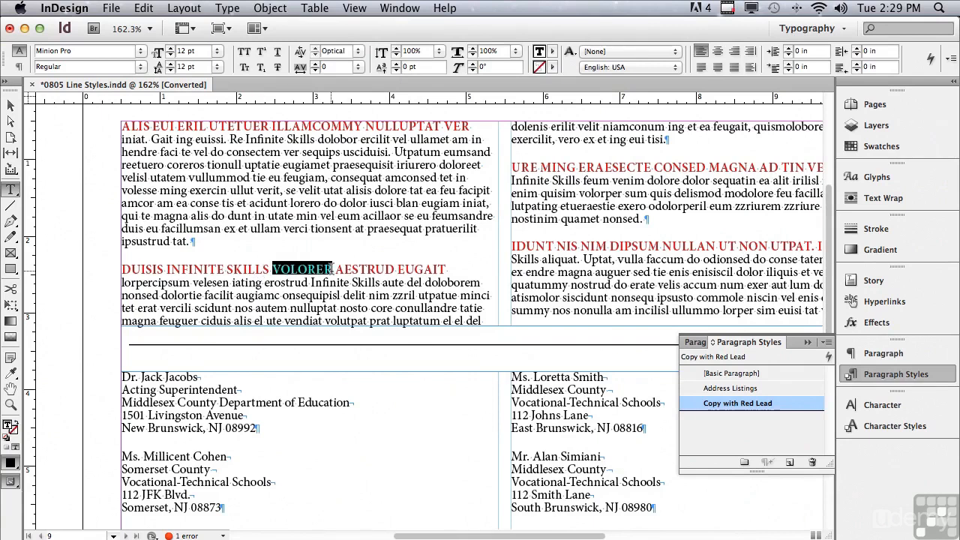
{"action": "key", "text": "BackSpace"}
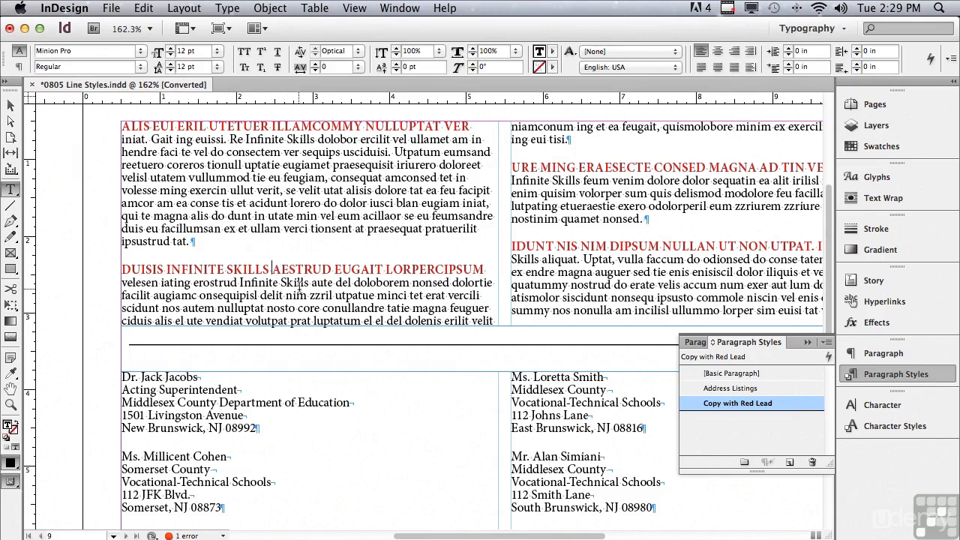
{"action": "type", "text": "T"}
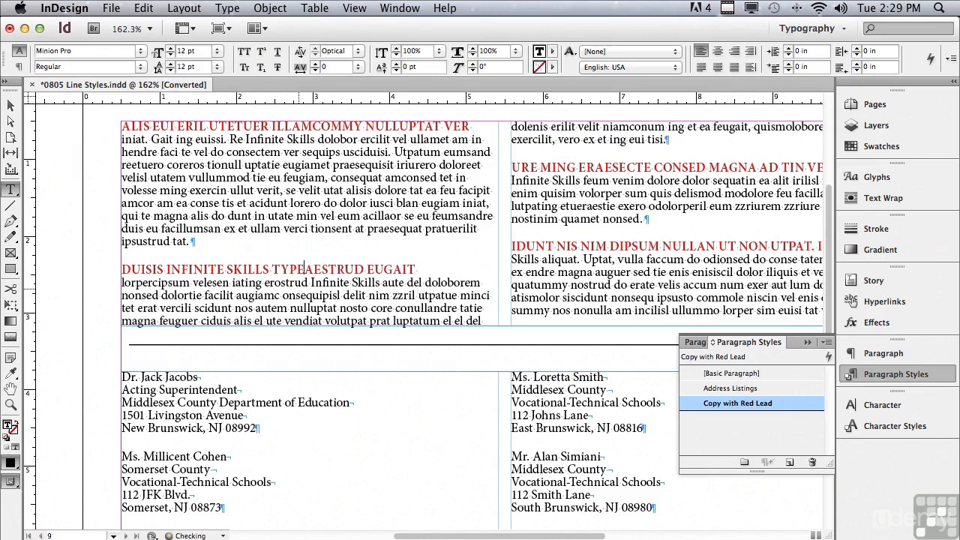
{"action": "type", "text": "YPE OTHER WORDS"}
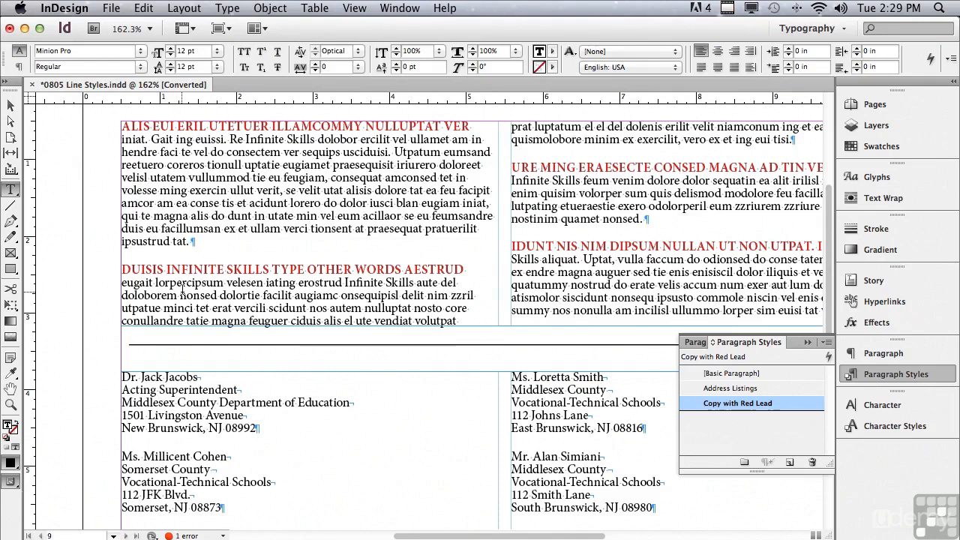
Preview the upper two-column text frame with 3 columns in its text frame options
{"action": "left_click", "coordinate": [10, 106]}
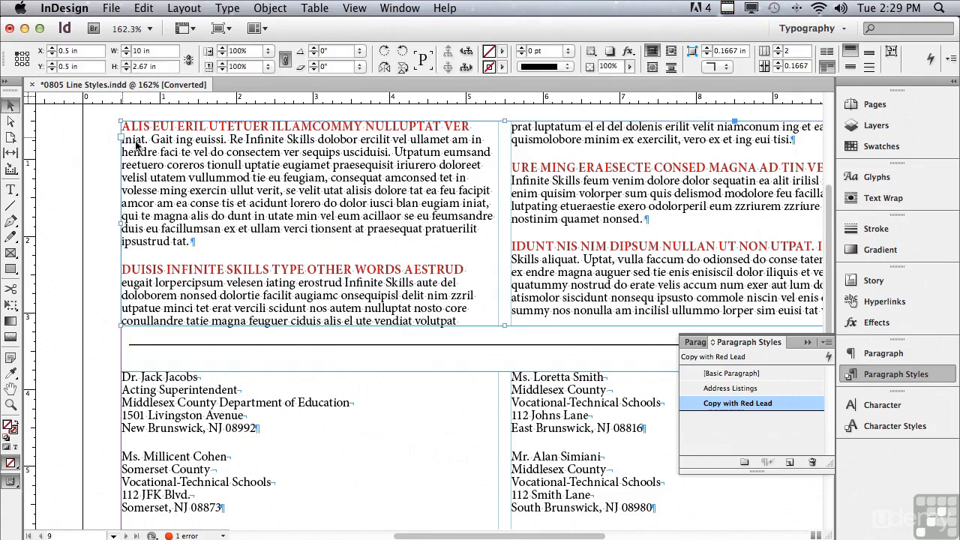
{"action": "left_click", "coordinate": [262, 11]}
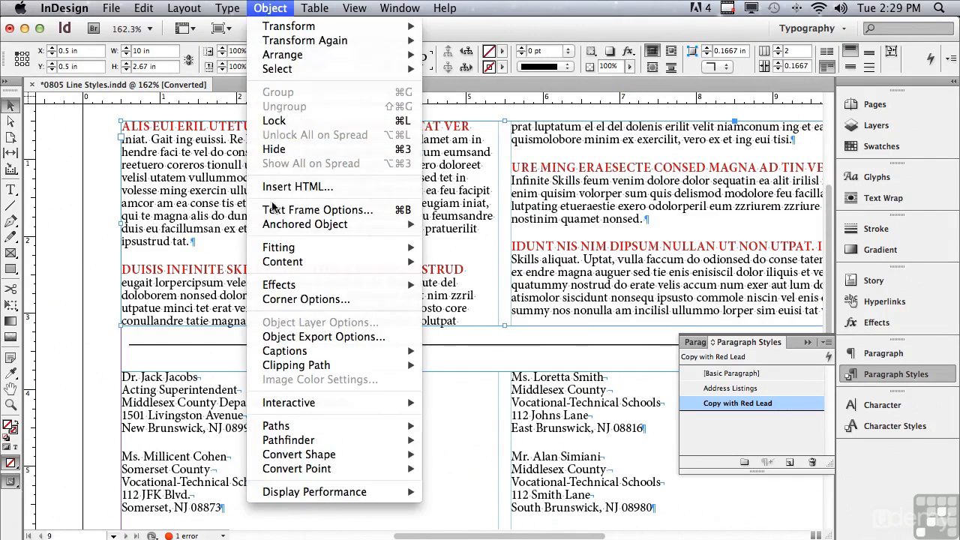
{"action": "left_click", "coordinate": [272, 213]}
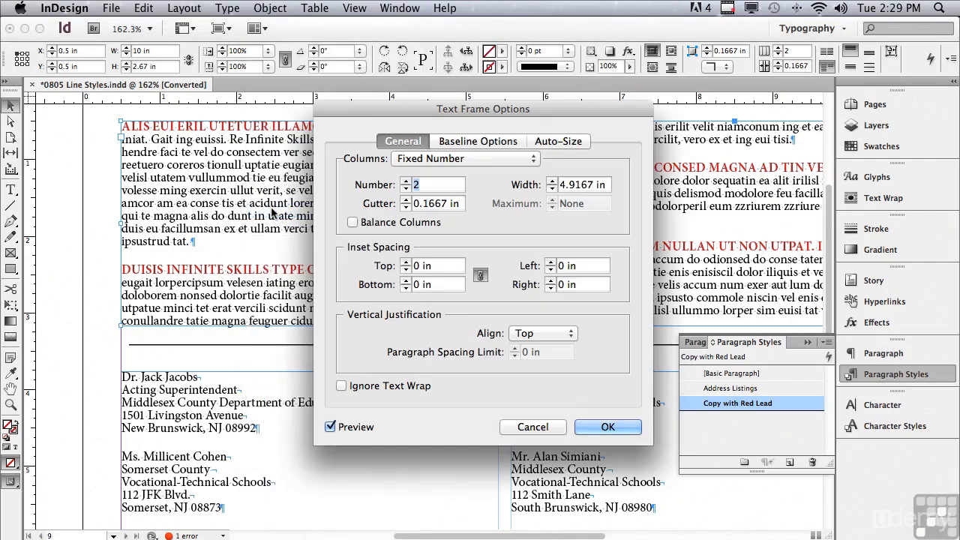
{"action": "left_click", "coordinate": [405, 181]}
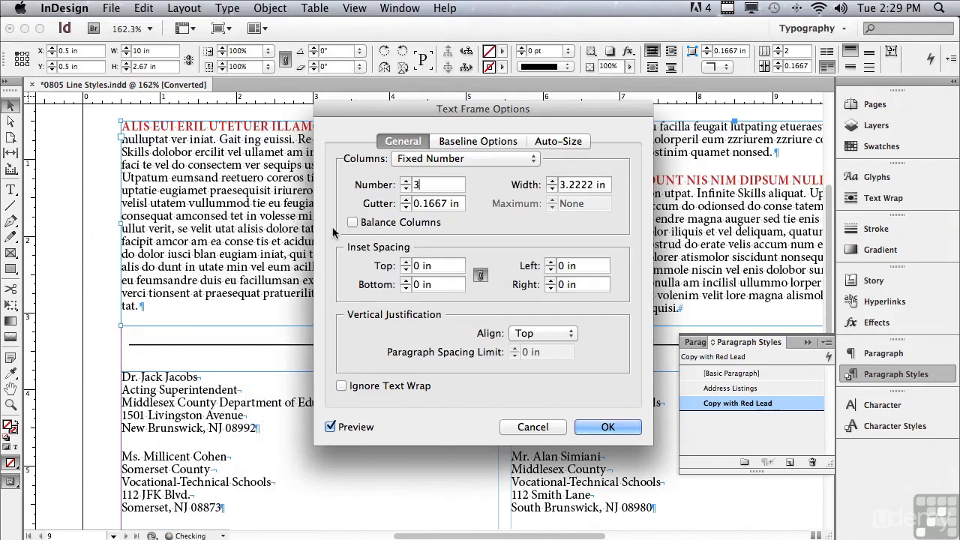
{"action": "left_click_drag", "start_coordinate": [381, 108], "coordinate": [265, 198]}
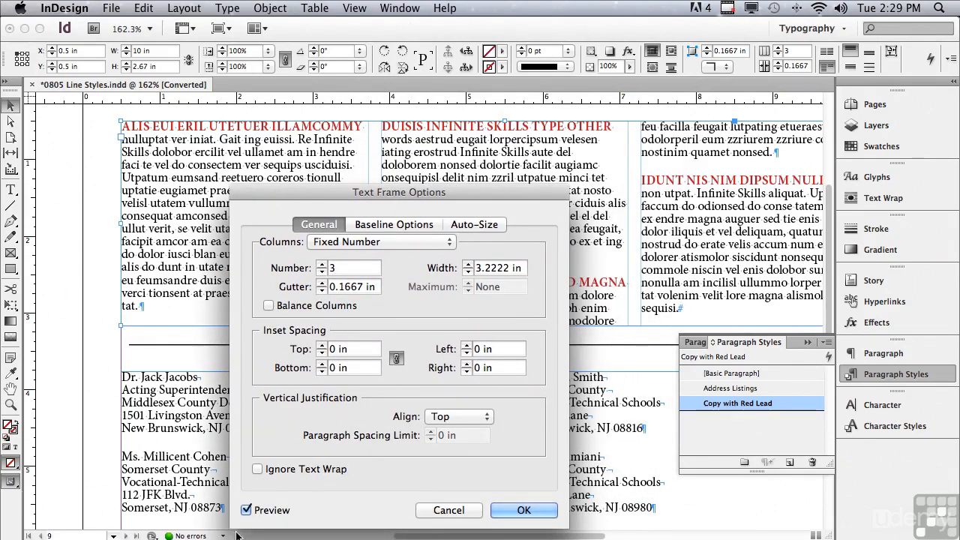
Compare the red first lines with and without the three-column preview, cancel the column change, and deselect the frame
{"action": "left_click", "coordinate": [246, 510]}
{"action": "left_click", "coordinate": [246, 510]}
{"action": "left_click_drag", "start_coordinate": [313, 206], "coordinate": [305, 408]}
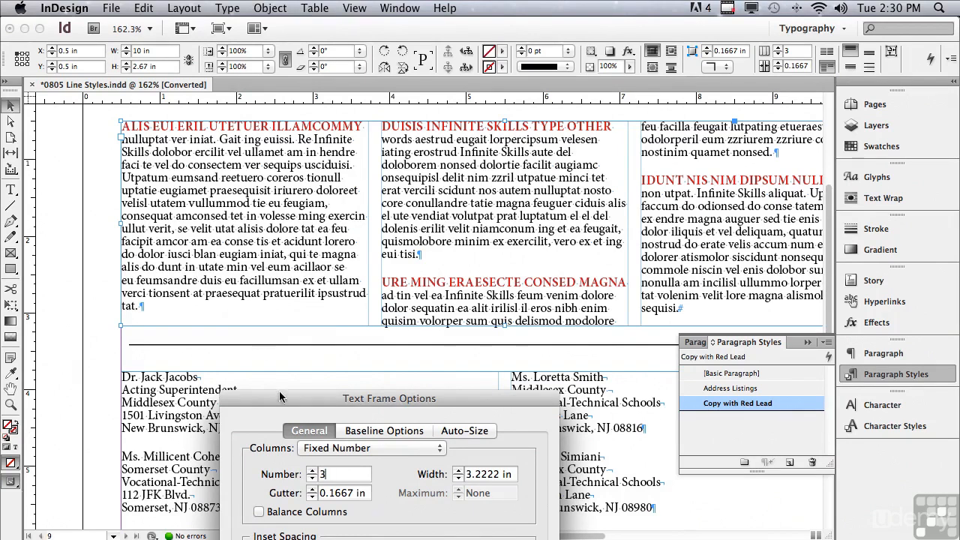
{"action": "left_click_drag", "start_coordinate": [282, 400], "coordinate": [366, 148]}
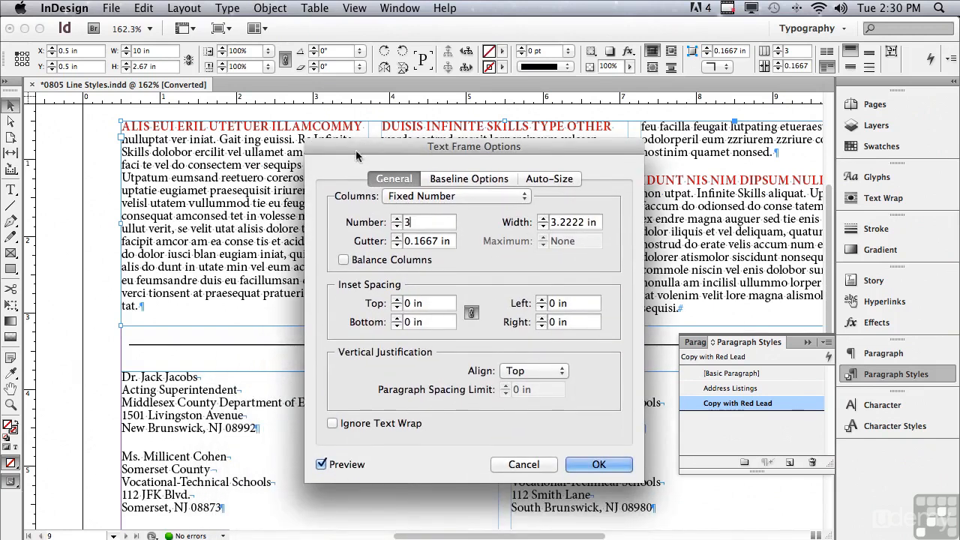
{"action": "left_click", "coordinate": [499, 468]}
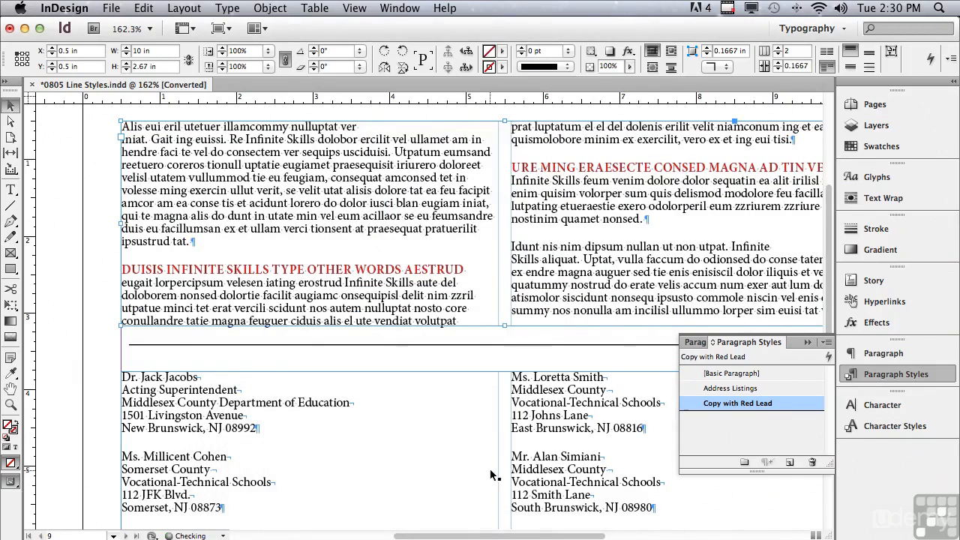
{"action": "left_click", "coordinate": [68, 312]}
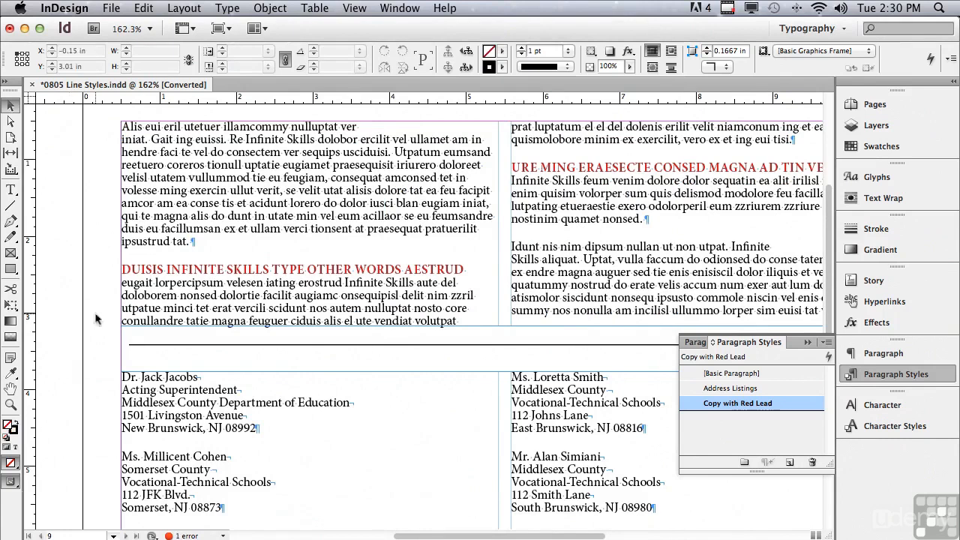
Add a nested line style to the Address Listings paragraph style that applies Names Bold CAPS for 1 line
{"action": "left_click_drag", "start_coordinate": [823, 257], "coordinate": [823, 359]}
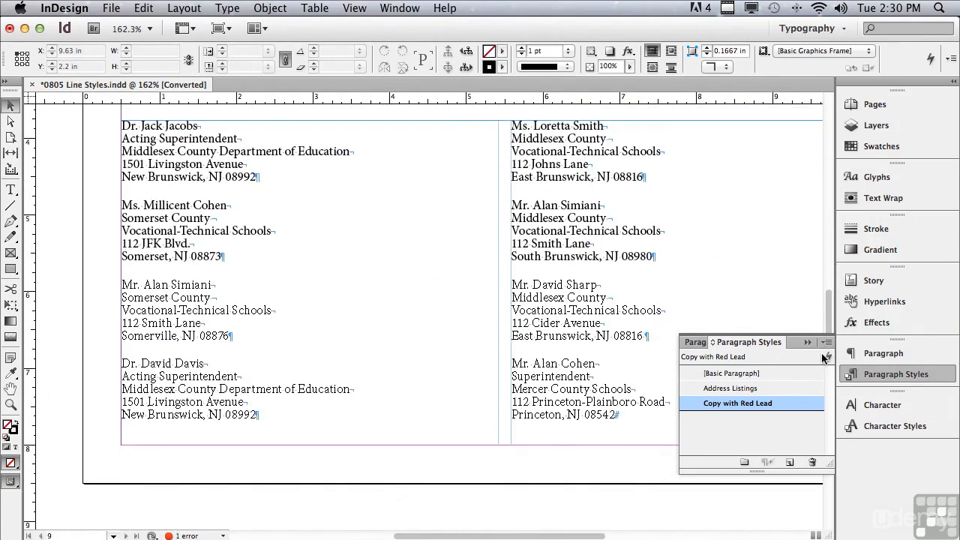
{"action": "double_click", "coordinate": [243, 125]}
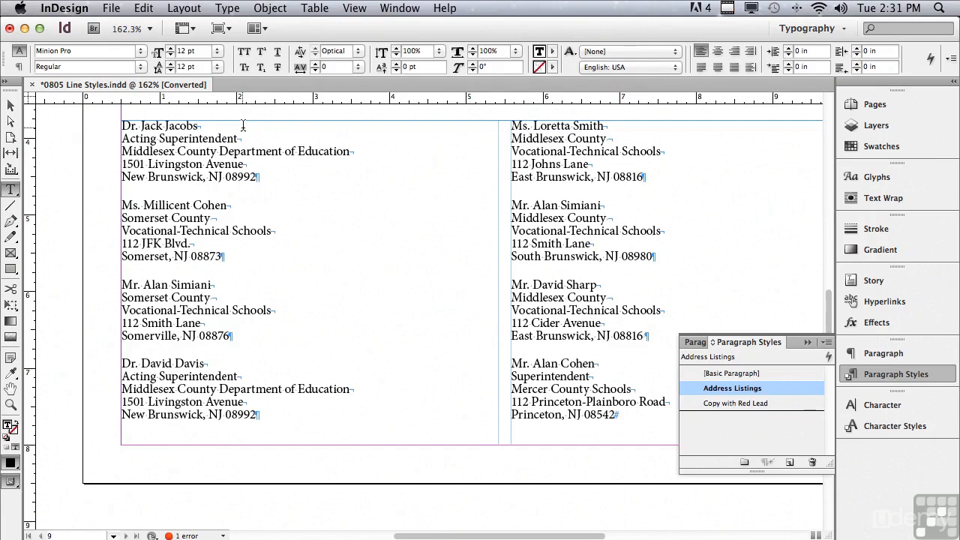
{"action": "double_click", "coordinate": [713, 389]}
{"action": "left_click", "coordinate": [364, 211]}
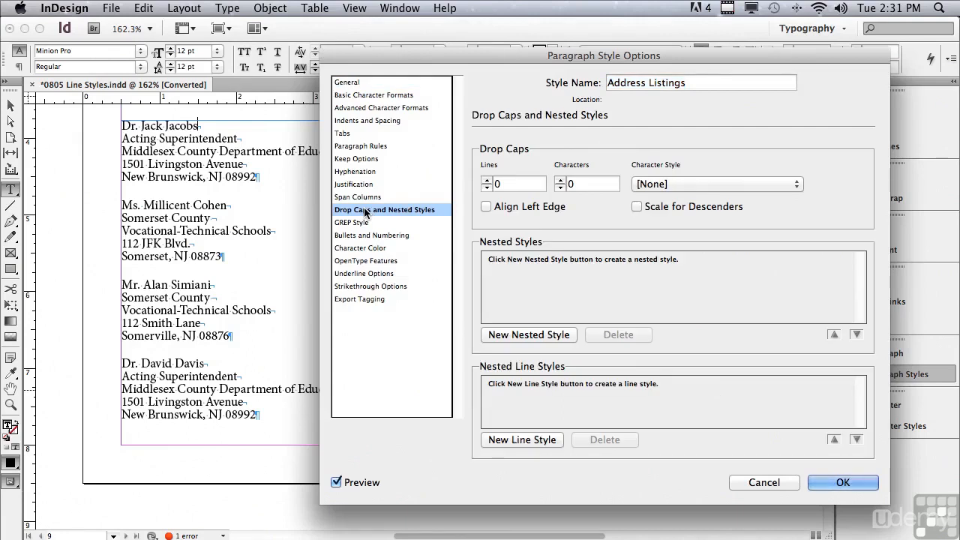
{"action": "left_click", "coordinate": [500, 442]}
{"action": "left_click", "coordinate": [501, 386]}
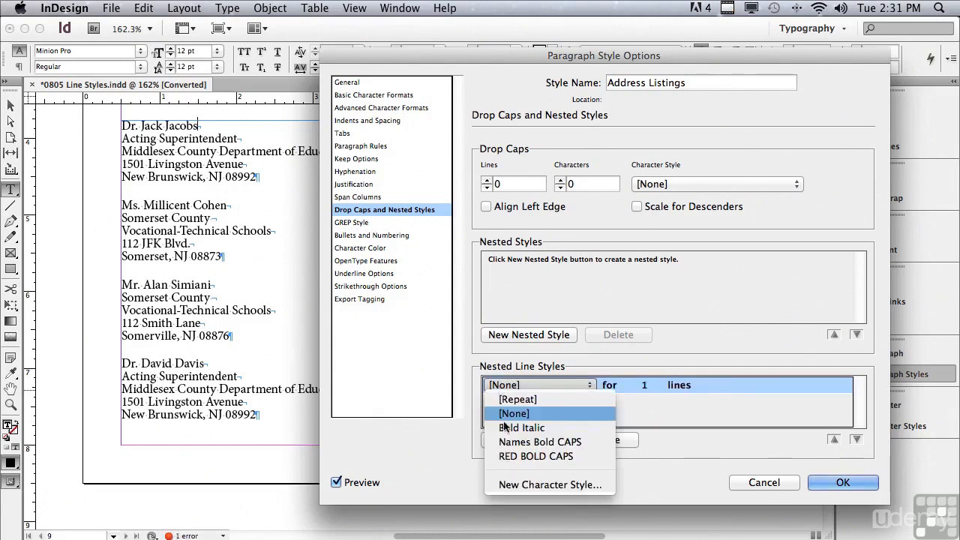
{"action": "left_click", "coordinate": [507, 444]}
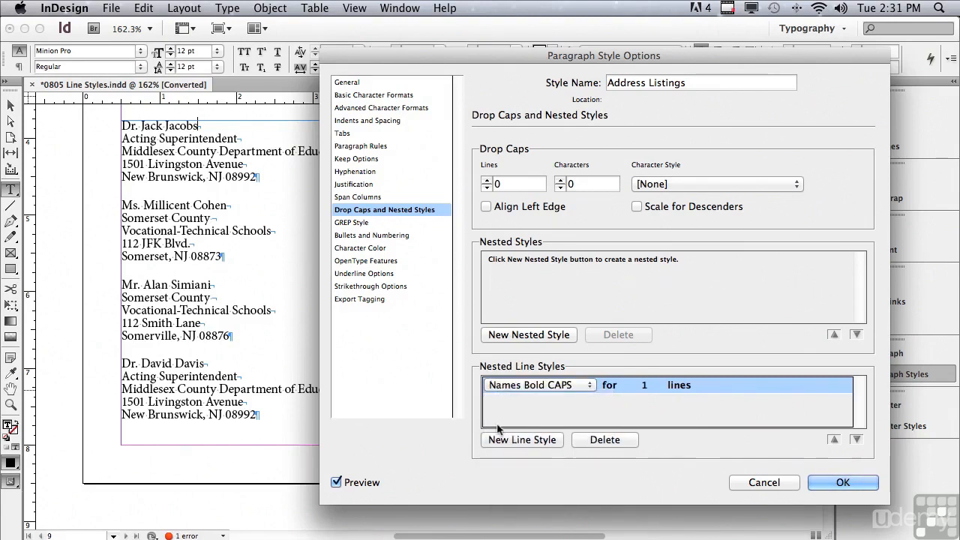
{"action": "left_click", "coordinate": [498, 412]}
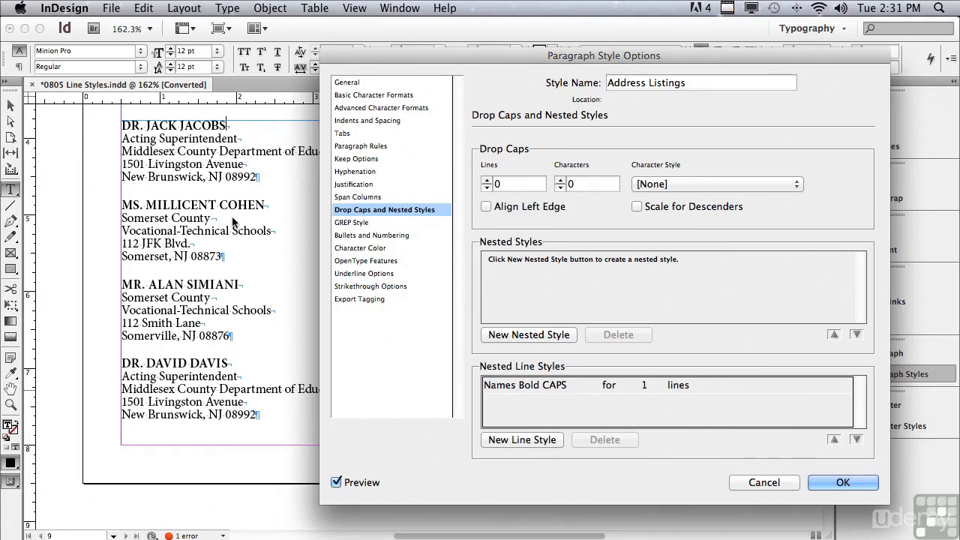
Add a second nested line style to Address Listings that applies Bold Italic for 2 lines
{"action": "left_click", "coordinate": [501, 442]}
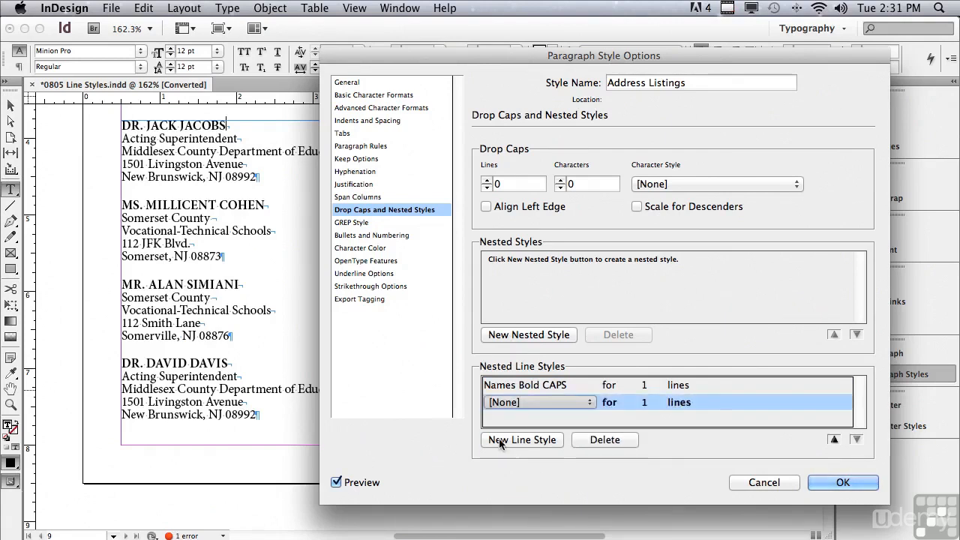
{"action": "left_click", "coordinate": [494, 405]}
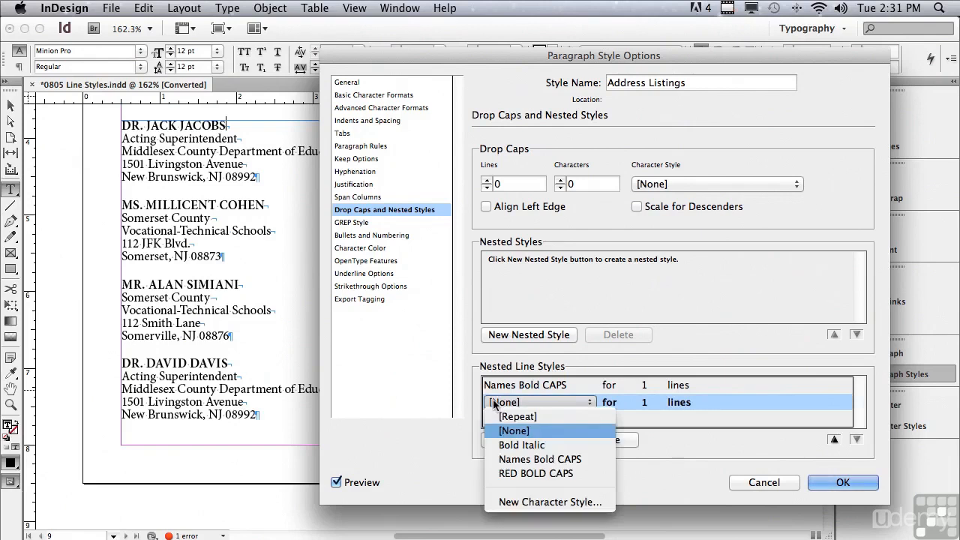
{"action": "left_click", "coordinate": [504, 445]}
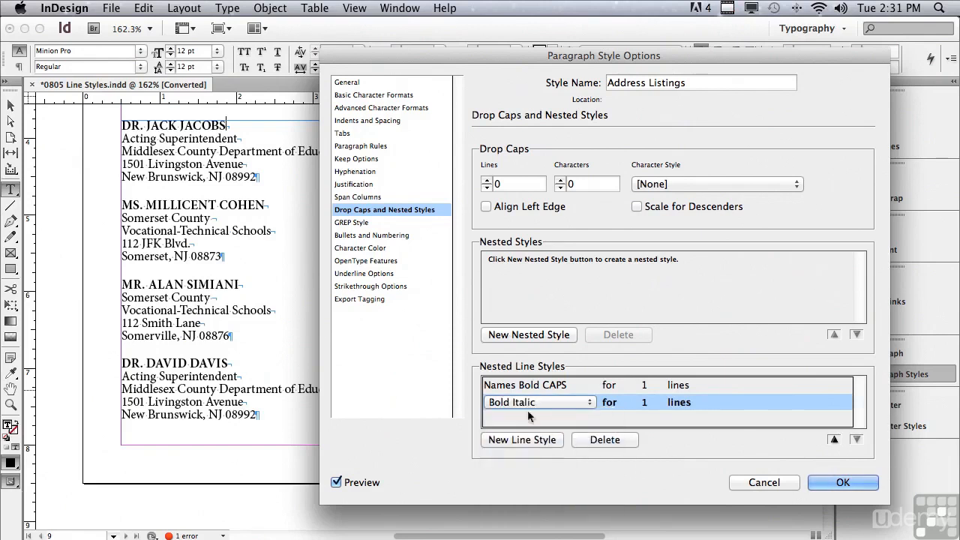
{"action": "left_click", "coordinate": [646, 404]}
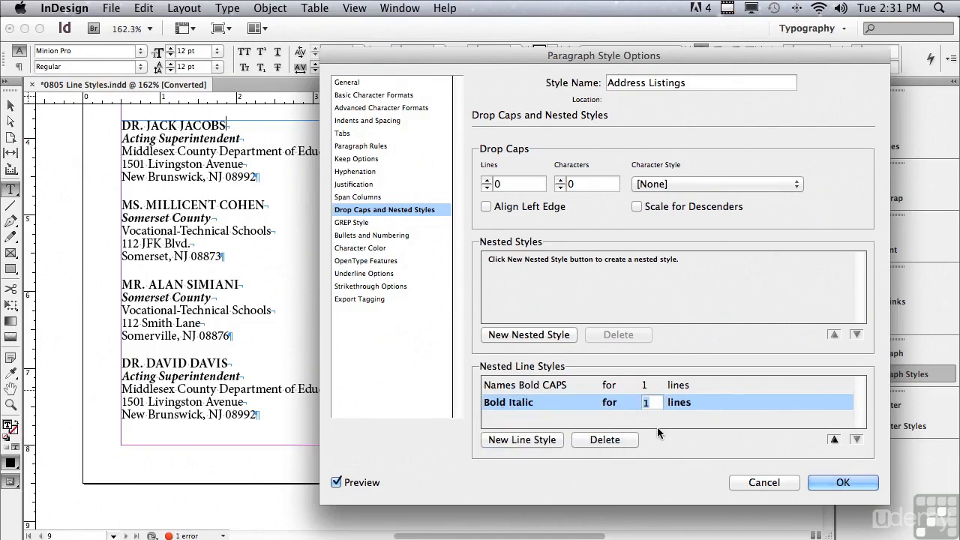
{"action": "type", "text": "2"}
{"action": "left_click", "coordinate": [629, 426]}
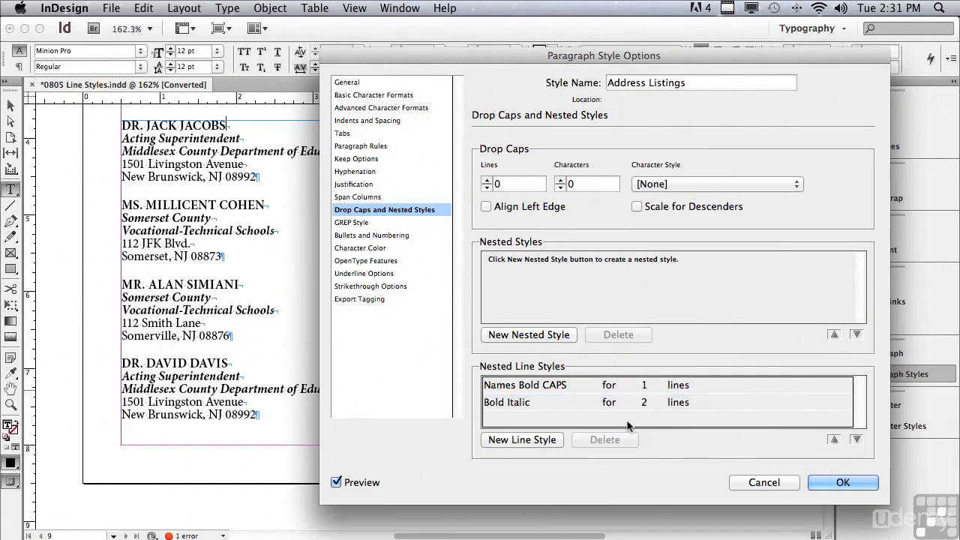